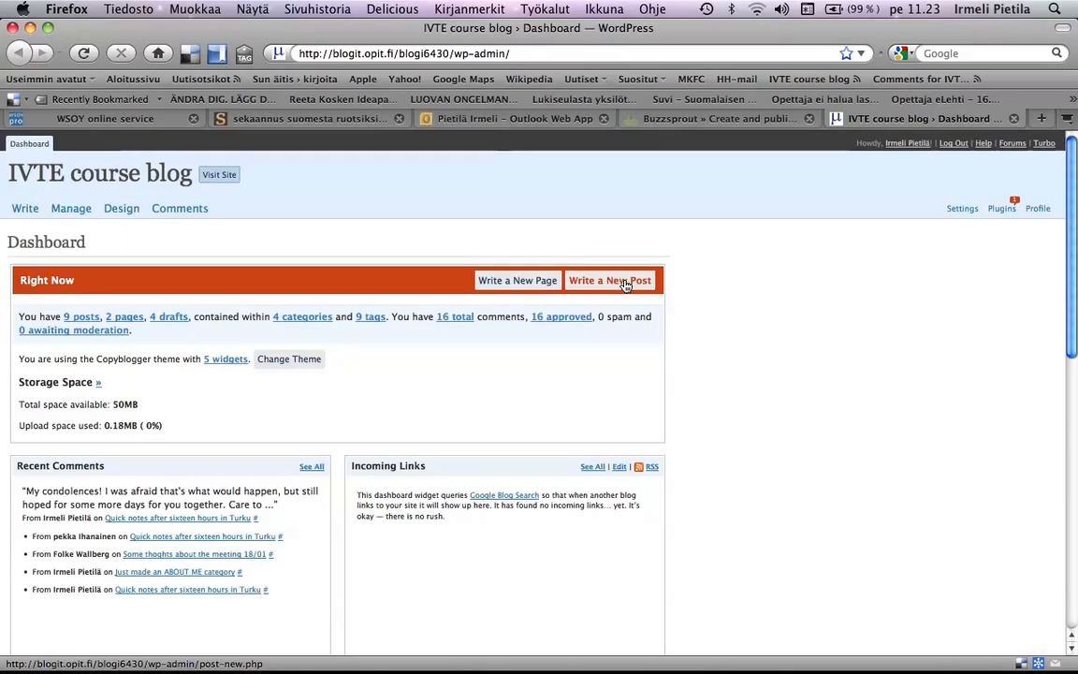
- Start a new blog post and toggle the editor's second row of formatting tools so that it is shown
{"action": "left_click", "coordinate": [626, 285]}
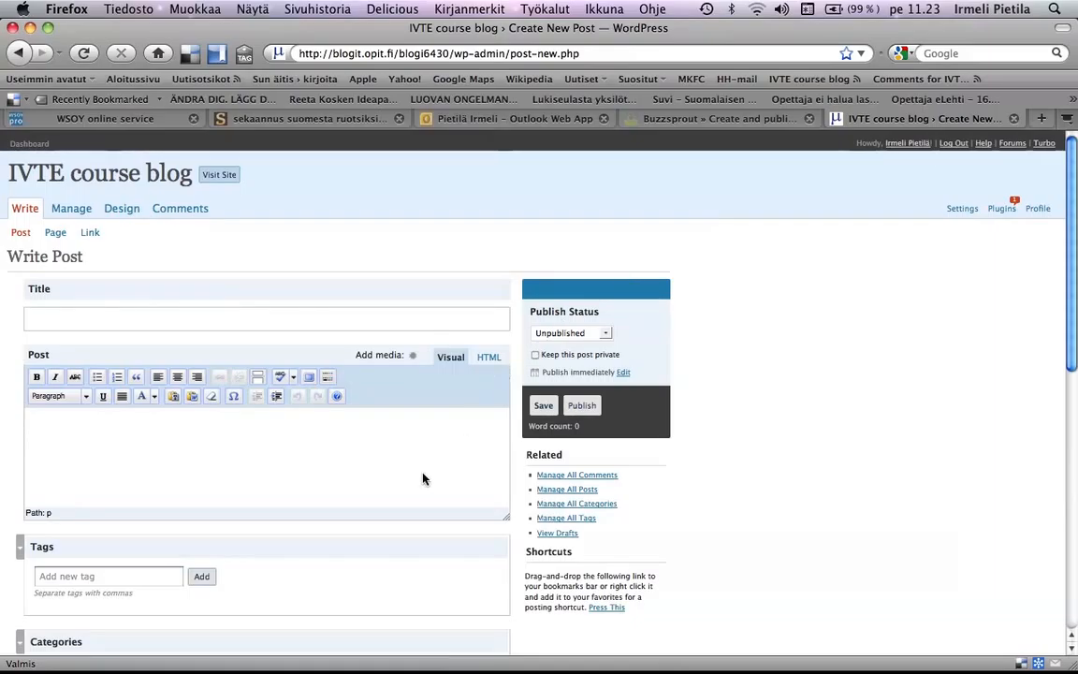
{"action": "left_click", "coordinate": [327, 378]}
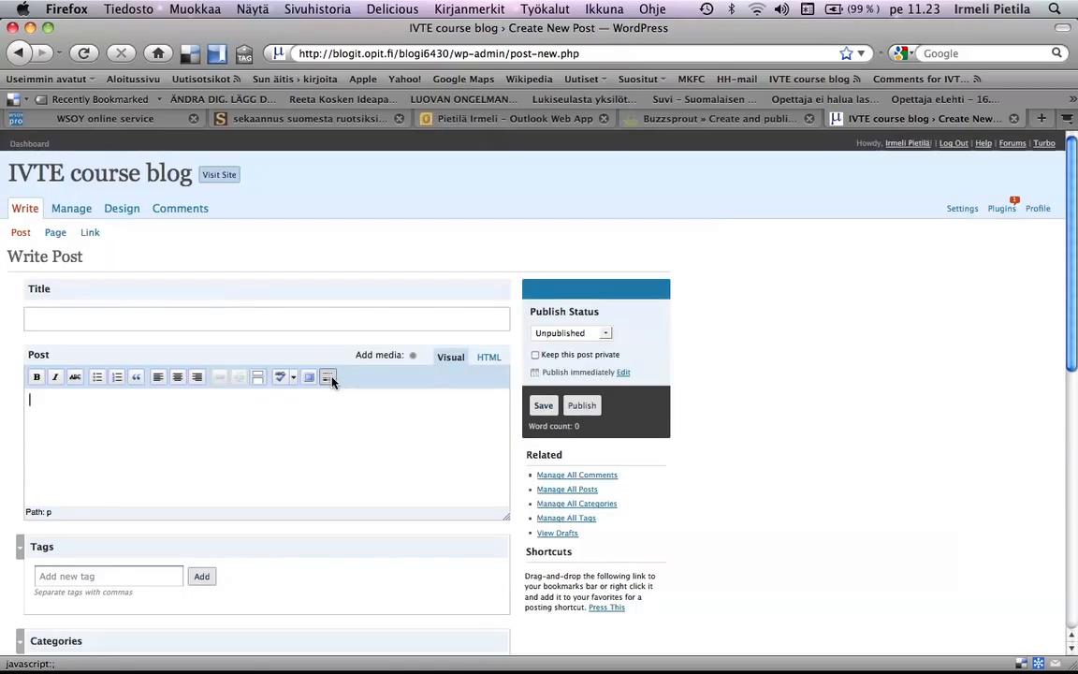
{"action": "left_click", "coordinate": [331, 378]}
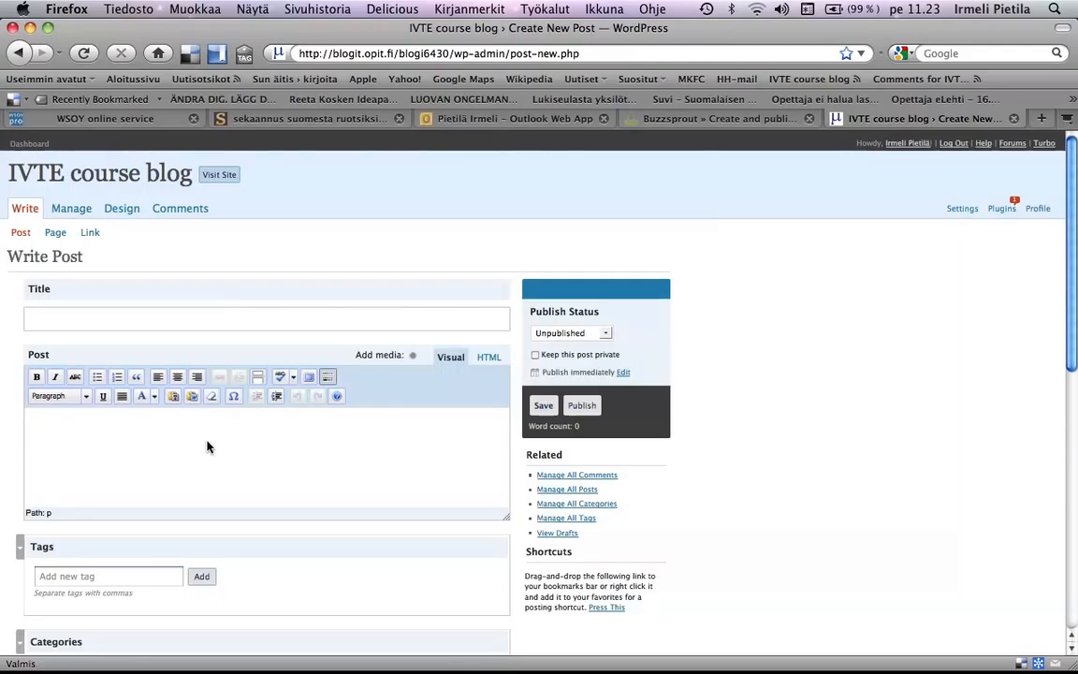
- Title the post with the student's first name in the possessive followed by "assignment 1A"
{"action": "left_click", "coordinate": [63, 316]}
{"action": "type", "text": "A"}
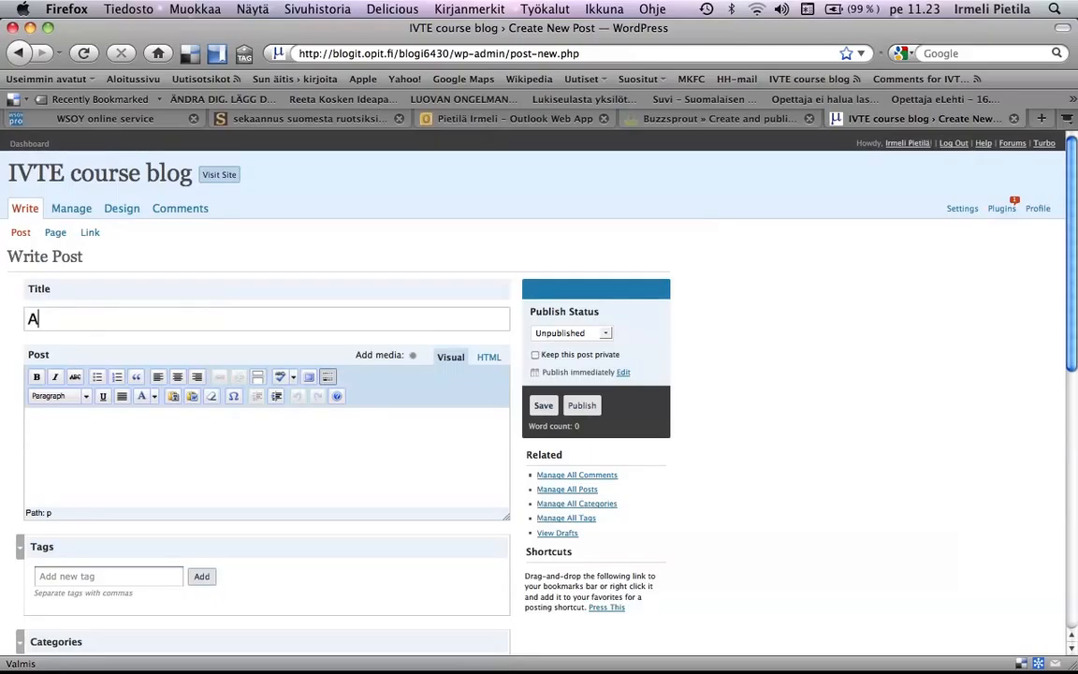
{"action": "type", "text": "nn-Ma"}
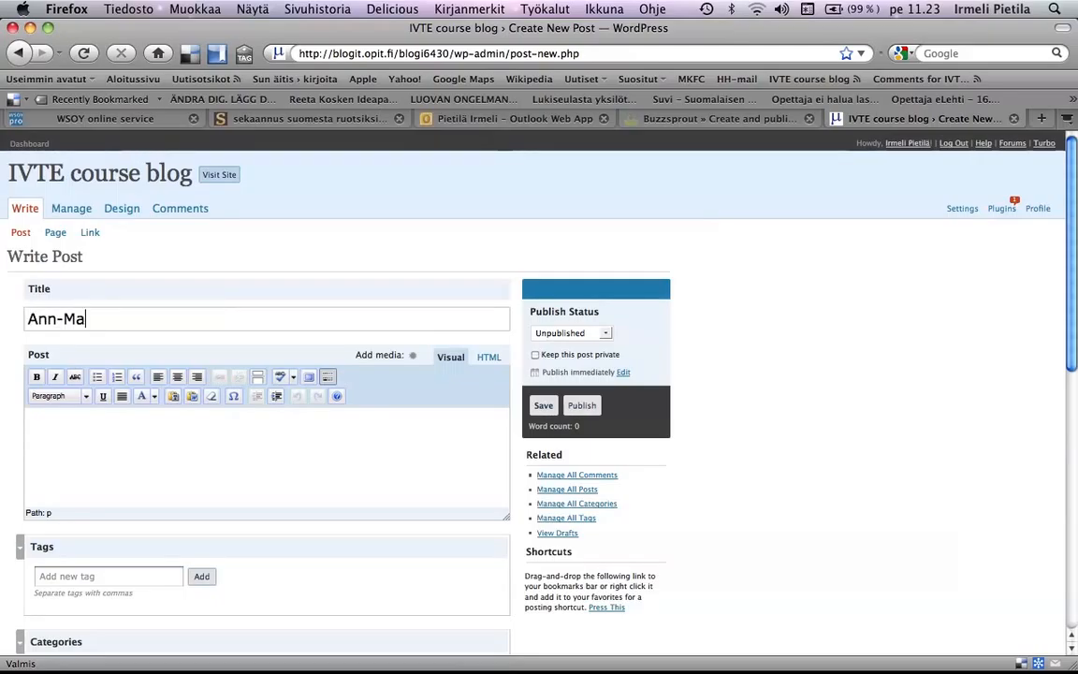
{"action": "type", "text": "rie's assignment 1A"}
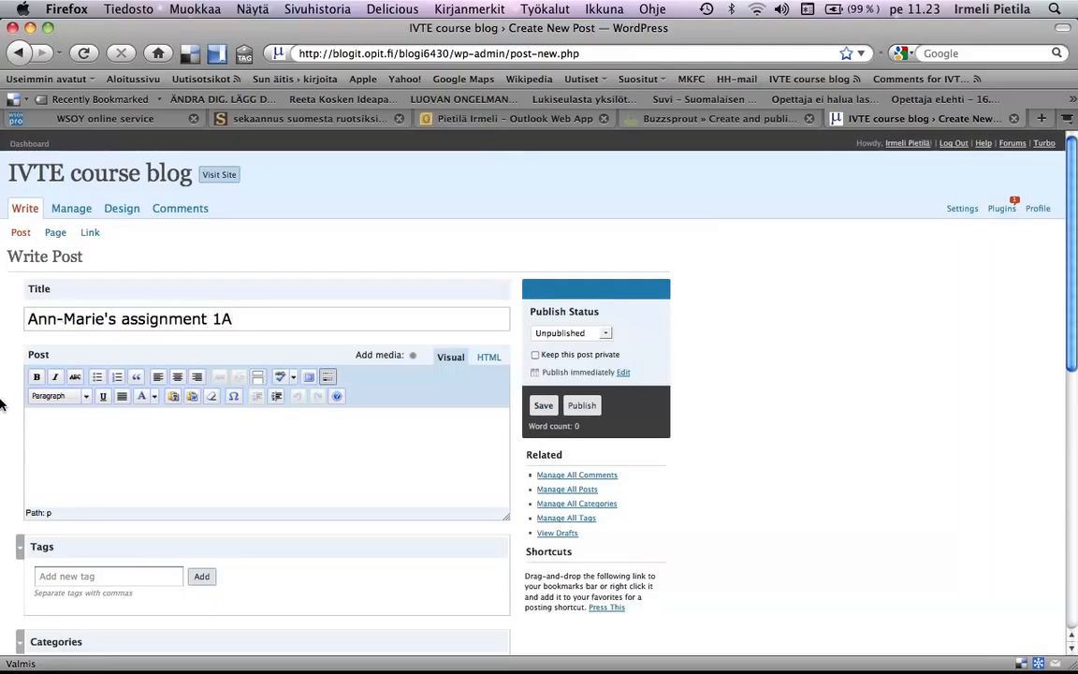
- Enter "You can write" as the first line of the post body
{"action": "left_click", "coordinate": [77, 445]}
{"action": "type", "text": "You can write"}
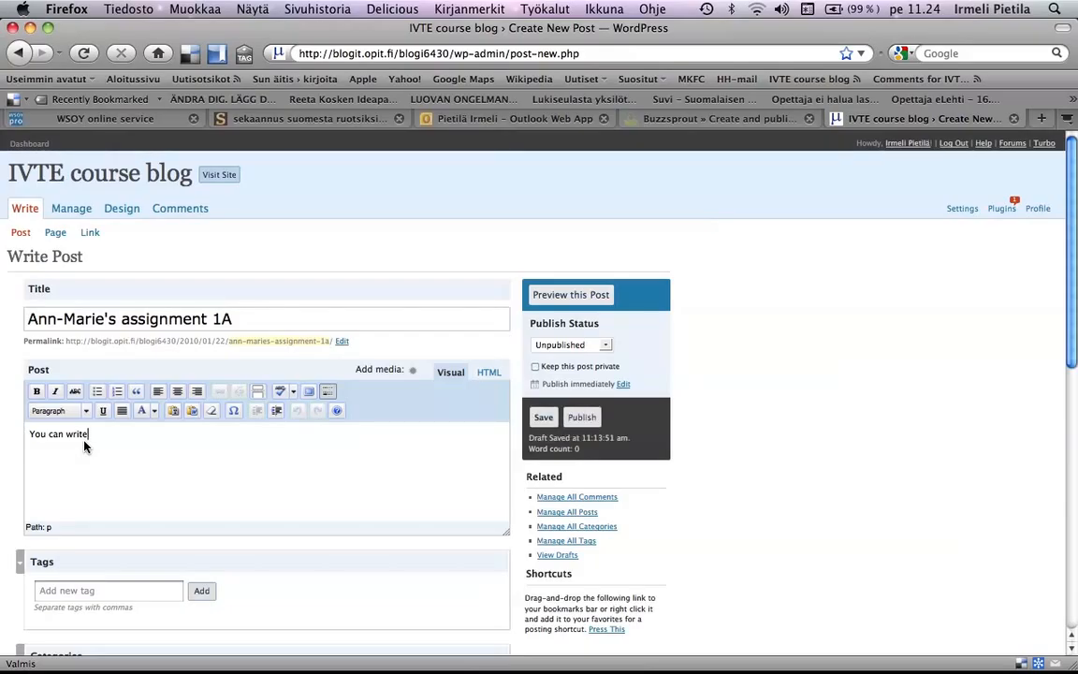
- Insert the copied "1A Becoming Acquainted with the Curriculum" text into the post body using Paste from Word
{"action": "left_click", "coordinate": [193, 412]}
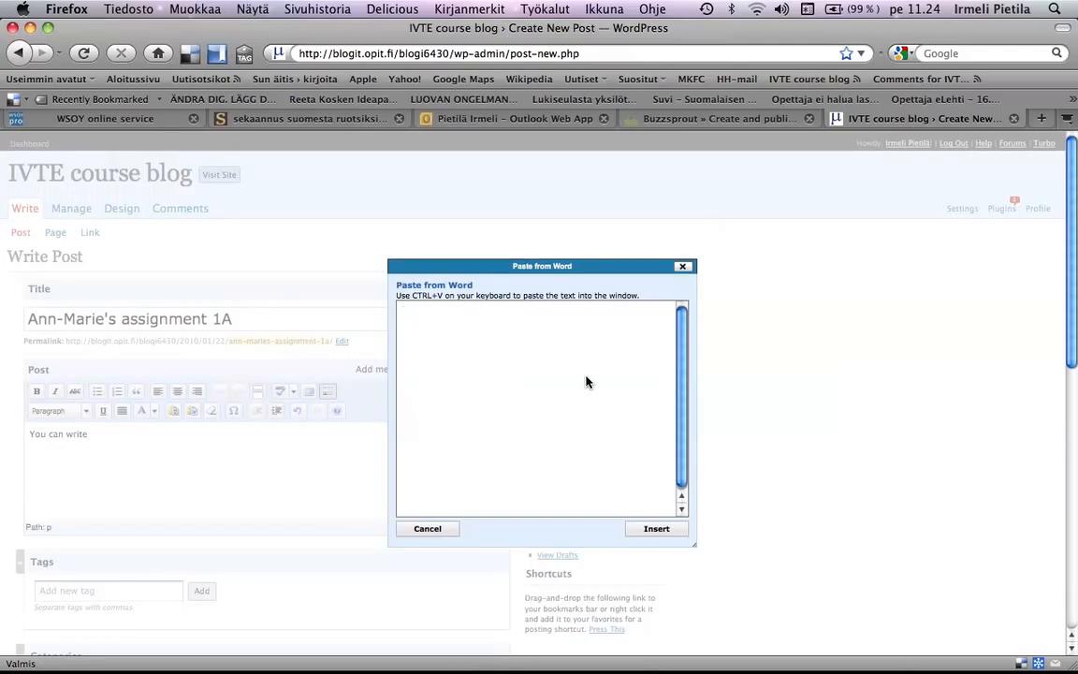
{"action": "key", "text": "super+v"}
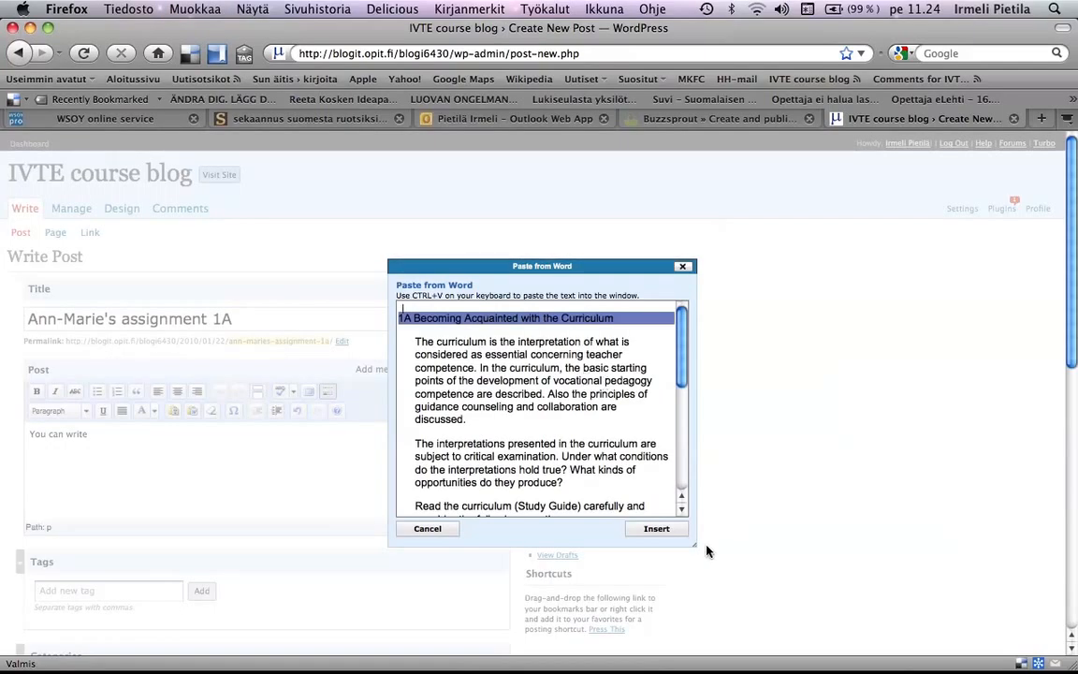
{"action": "left_click", "coordinate": [656, 530]}
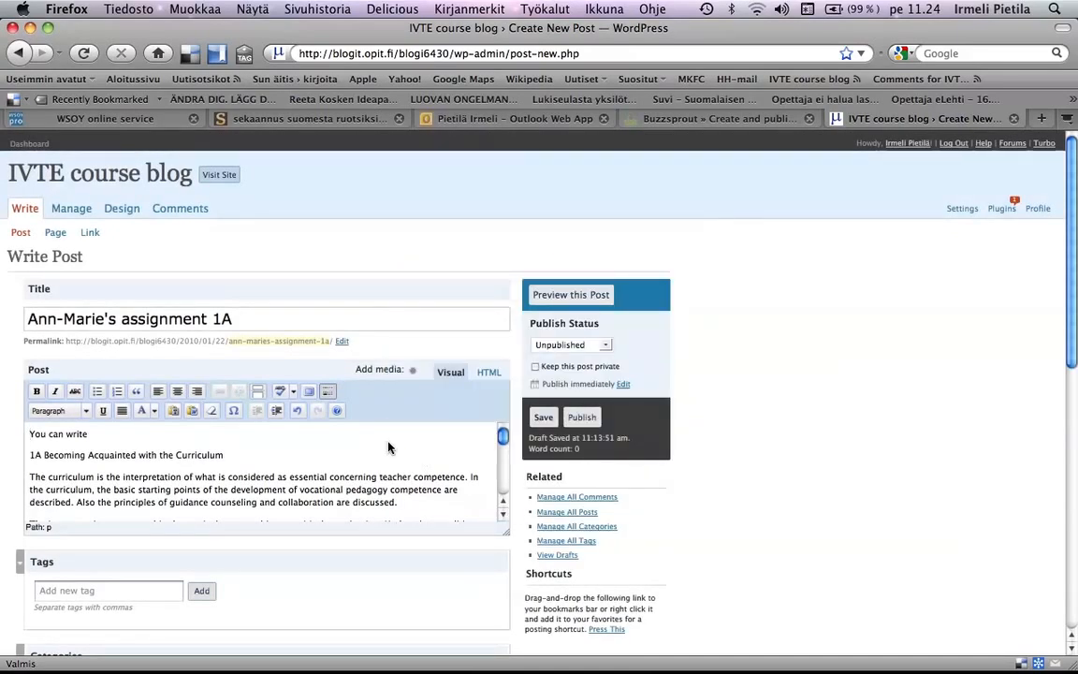
- Format the line "1A Becoming Acquainted with the Curriculum" as Heading 2
{"action": "scroll", "coordinate": [389, 448], "scroll_direction": "down", "scroll_amount": 5}
{"action": "scroll", "coordinate": [388, 449], "scroll_direction": "down", "scroll_amount": 3}
{"action": "scroll", "coordinate": [388, 448], "scroll_direction": "up", "scroll_amount": 15}
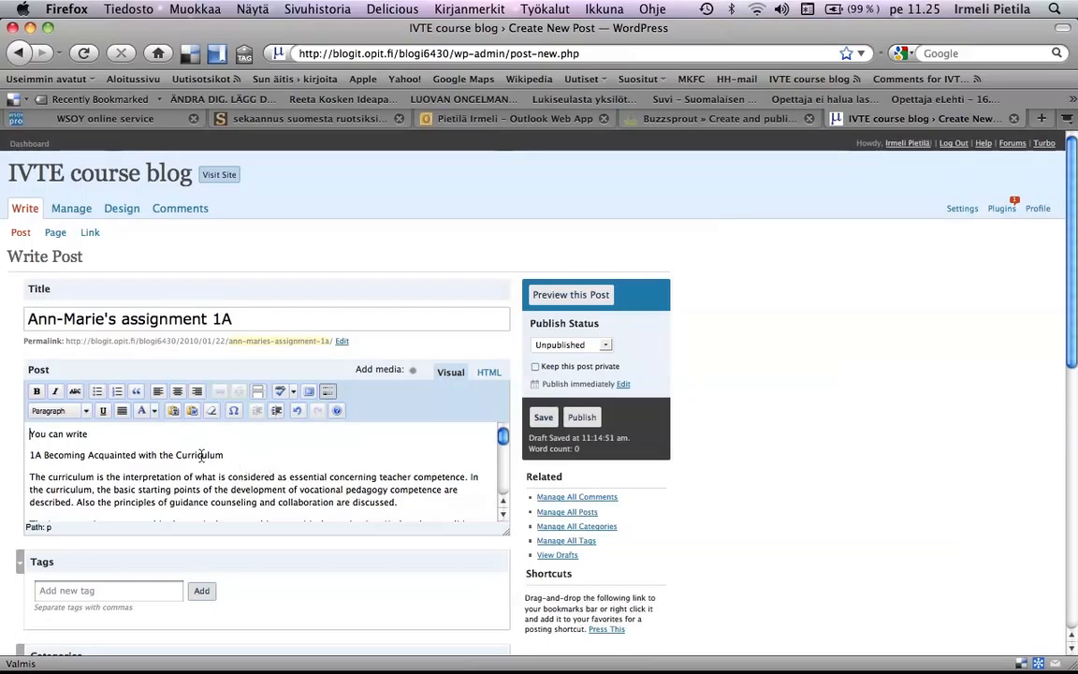
{"action": "left_click_drag", "start_coordinate": [232, 457], "coordinate": [29, 455]}
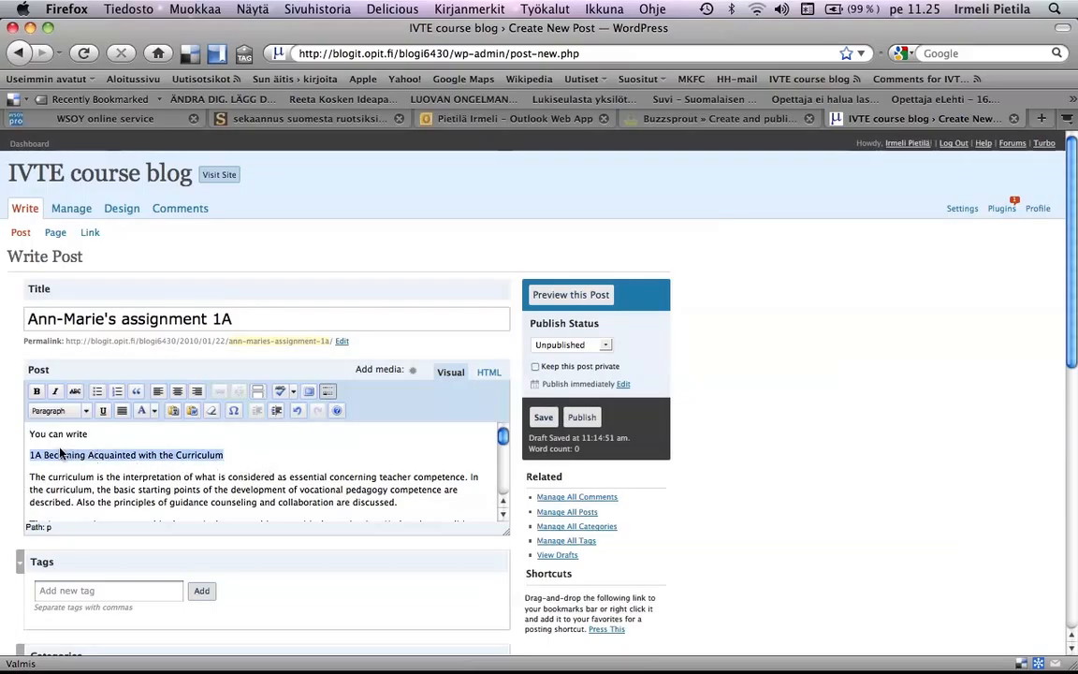
{"action": "left_click", "coordinate": [85, 411]}
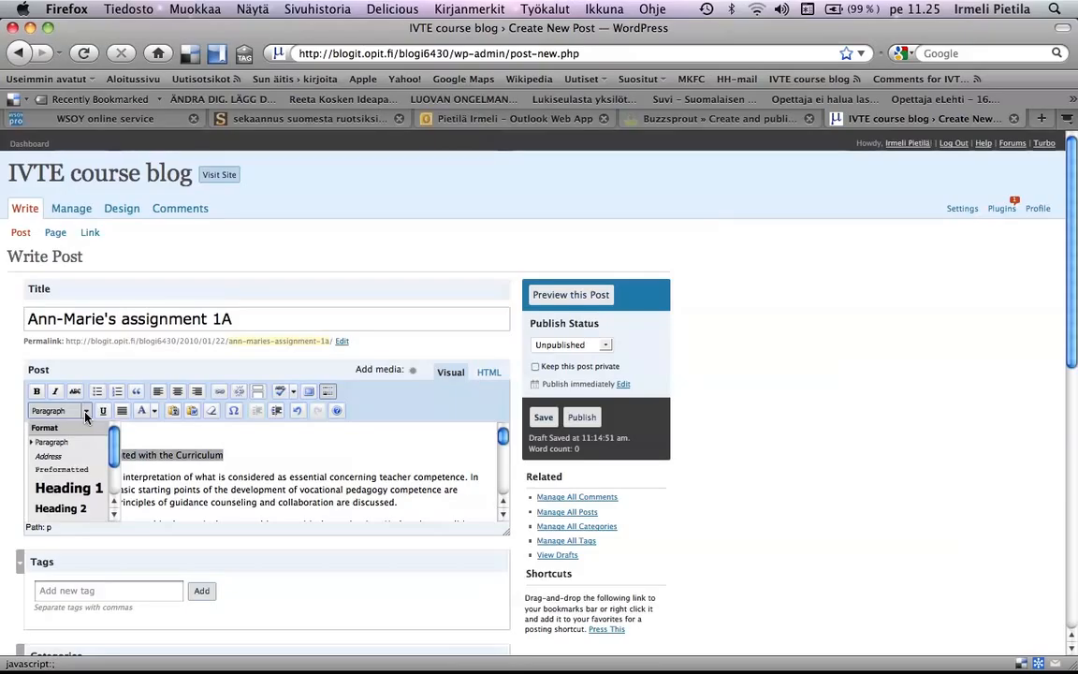
{"action": "left_click", "coordinate": [65, 509]}
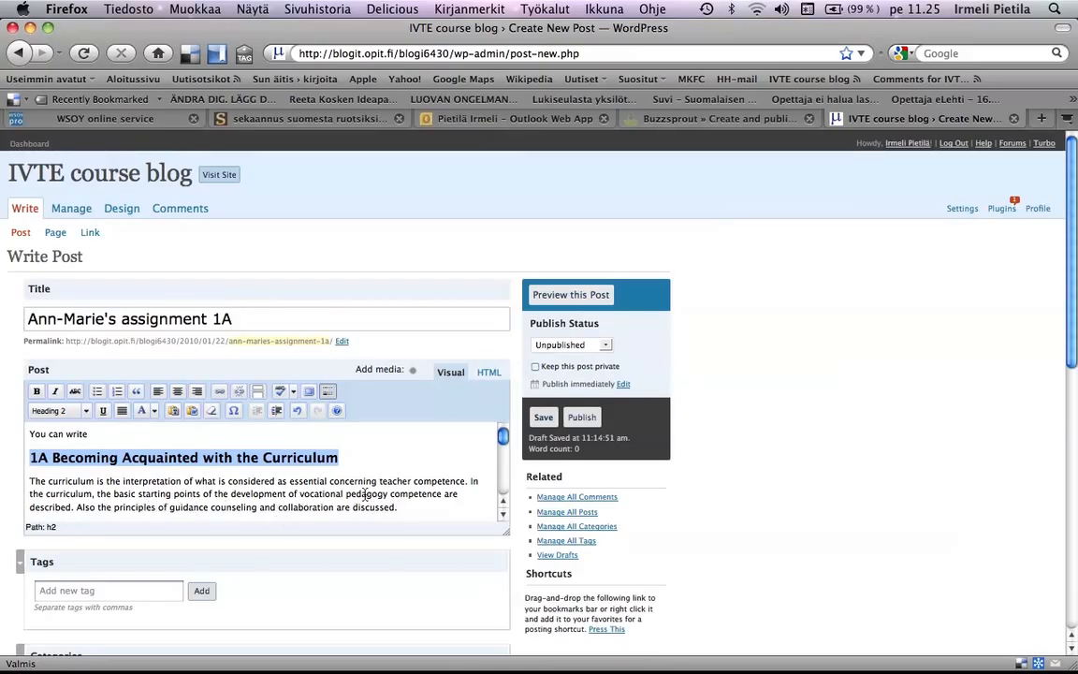
- Turn the four questions from "What do the competence areas" through "What issues in the competence areas" into a bulleted list
{"action": "scroll", "coordinate": [341, 494], "scroll_direction": "down", "scroll_amount": 3}
{"action": "scroll", "coordinate": [319, 494], "scroll_direction": "down", "scroll_amount": 5}
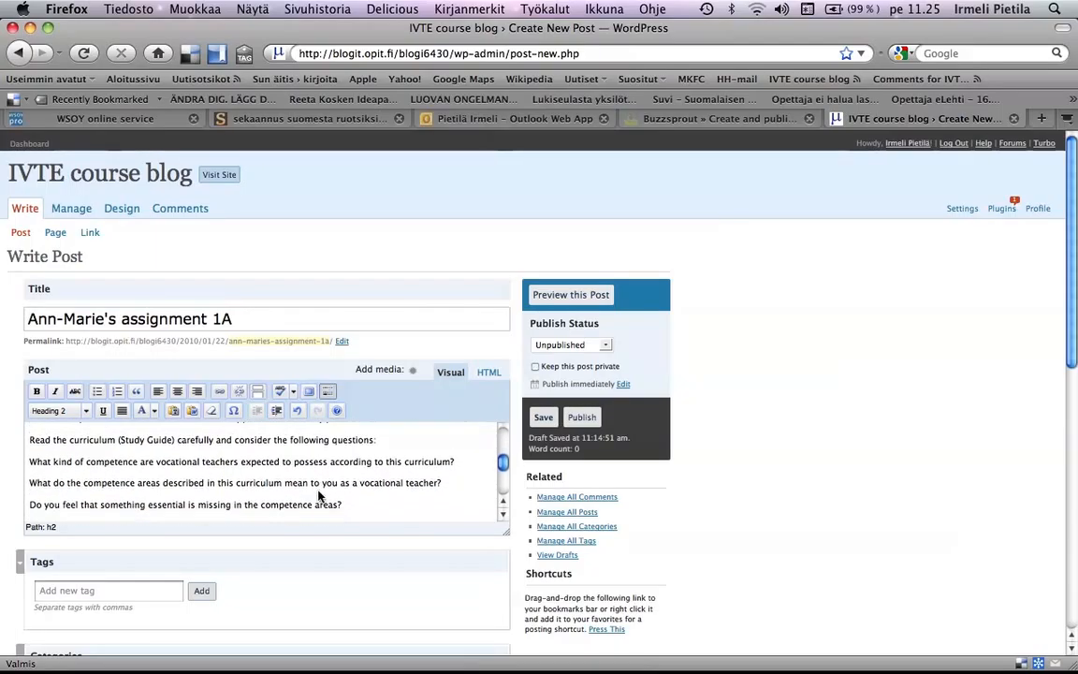
{"action": "mouse_move", "coordinate": [200, 443]}
{"action": "left_mouse_down"}
{"action": "mouse_move", "coordinate": [204, 466]}
{"action": "mouse_move", "coordinate": [187, 443]}
{"action": "left_mouse_up"}
{"action": "scroll", "coordinate": [187, 450], "scroll_direction": "up", "scroll_amount": 3}
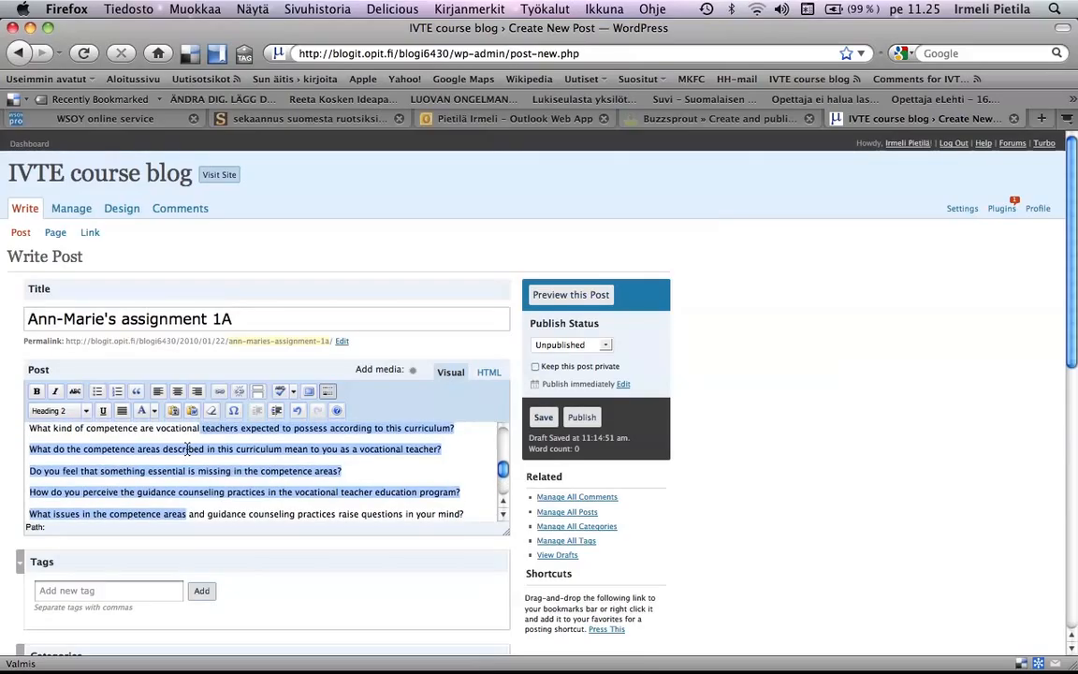
{"action": "left_click", "coordinate": [183, 493]}
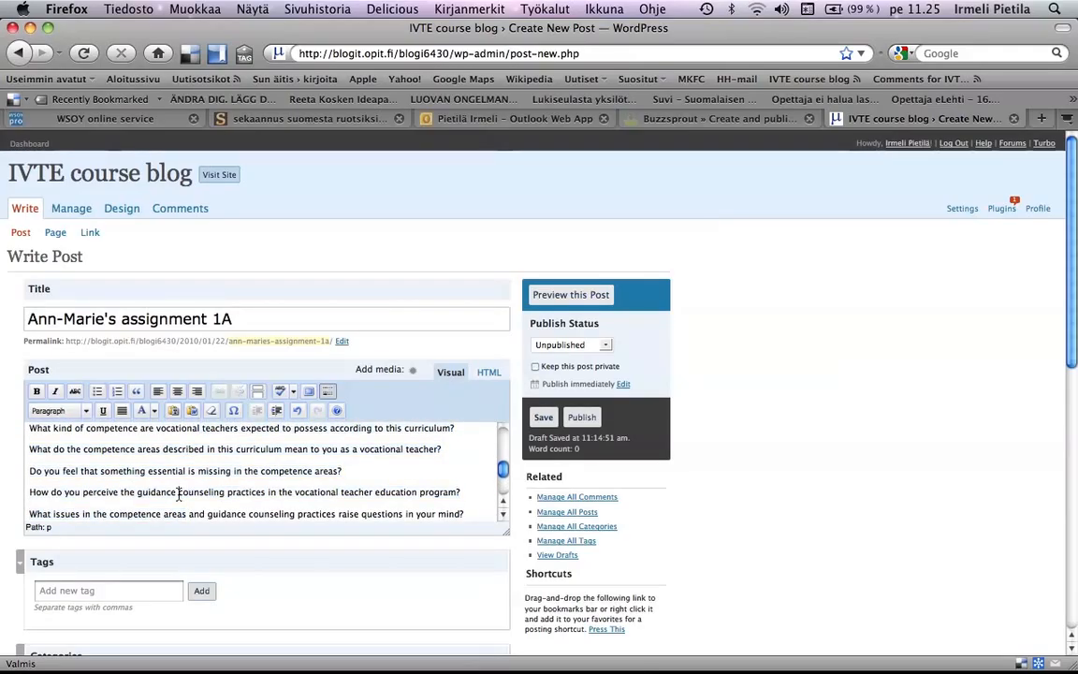
{"action": "left_click_drag", "start_coordinate": [442, 449], "coordinate": [468, 517]}
{"action": "left_click", "coordinate": [97, 391]}
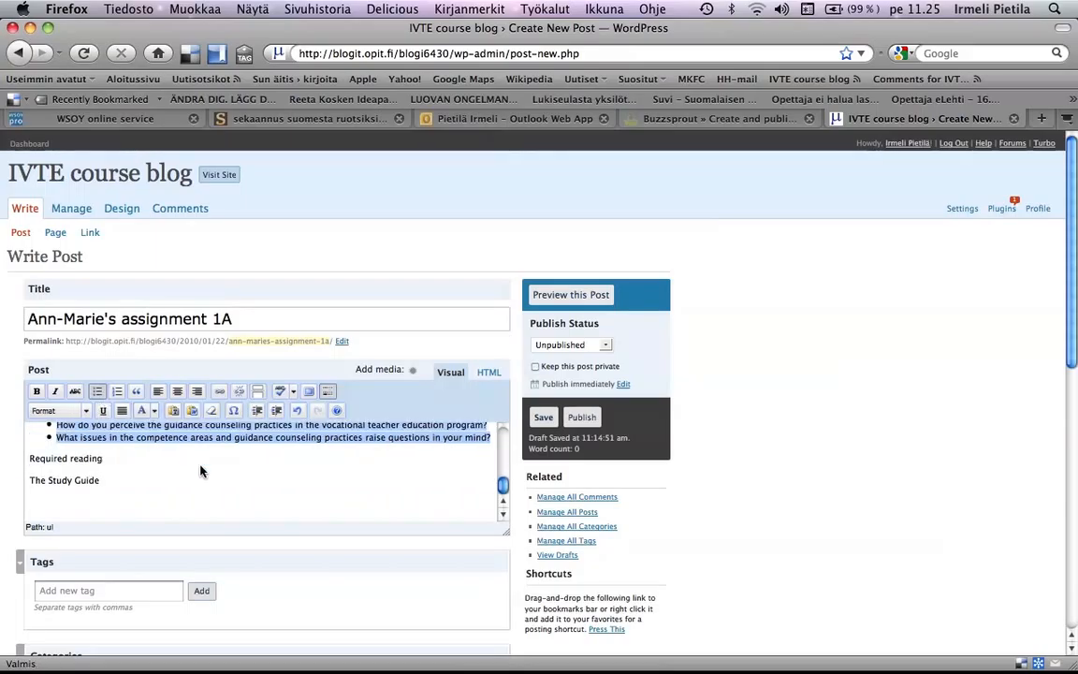
- Make the line "Required reading" below the bulleted list bold
{"action": "scroll", "coordinate": [199, 471], "scroll_direction": "up", "scroll_amount": 5}
{"action": "scroll", "coordinate": [199, 471], "scroll_direction": "down", "scroll_amount": 2}
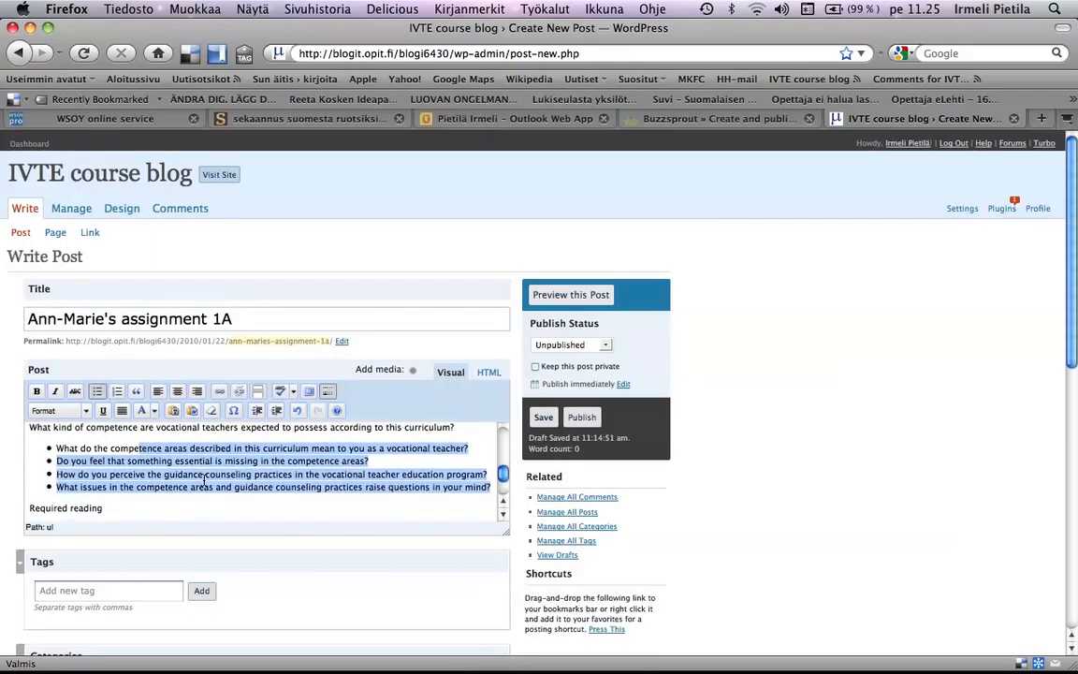
{"action": "left_click_drag", "start_coordinate": [104, 508], "coordinate": [28, 508]}
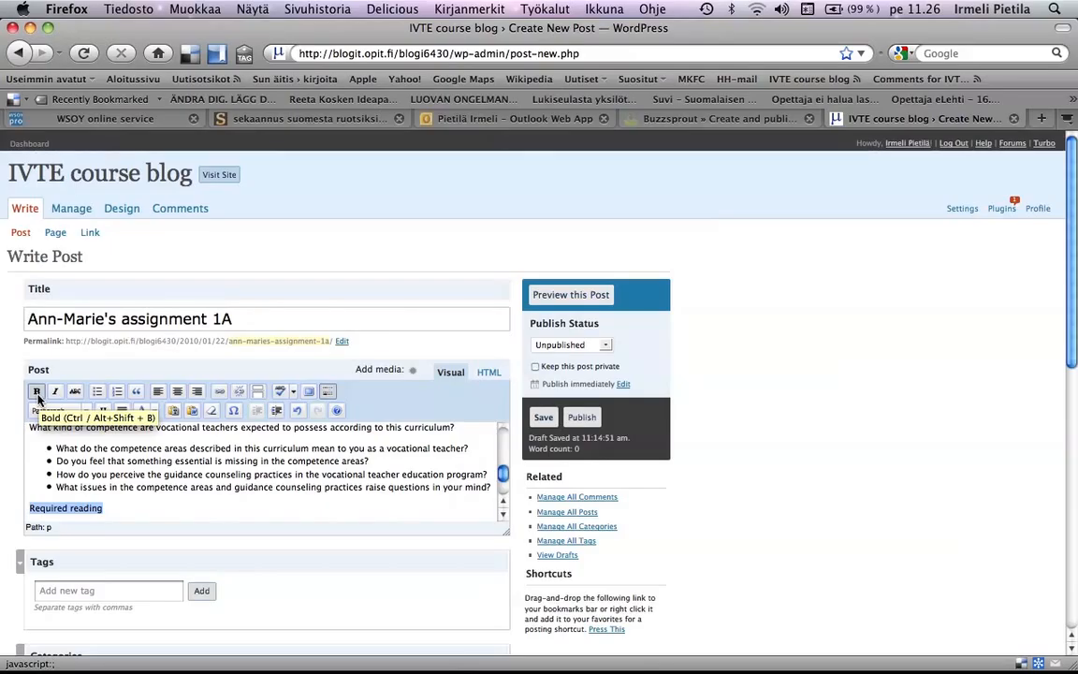
{"action": "left_click", "coordinate": [37, 393]}
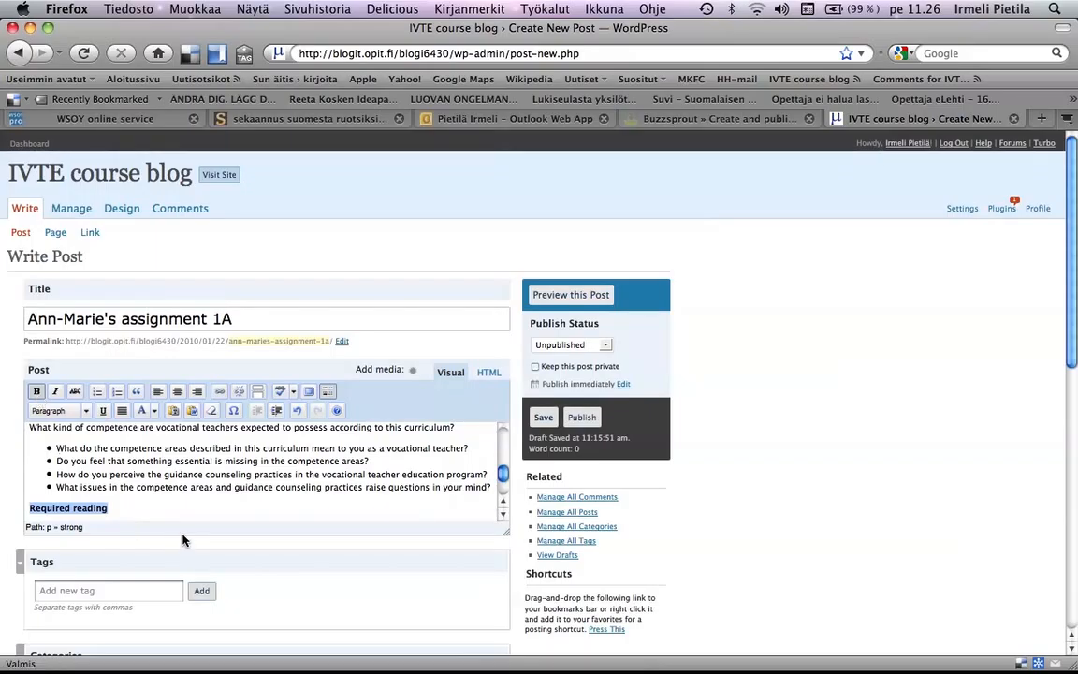
- Colour the text of the first paragraph under the heading, starting "The curriculum is the interpretation", blue
{"action": "scroll", "coordinate": [184, 512], "scroll_direction": "up", "scroll_amount": 1}
{"action": "scroll", "coordinate": [185, 512], "scroll_direction": "up", "scroll_amount": 5}
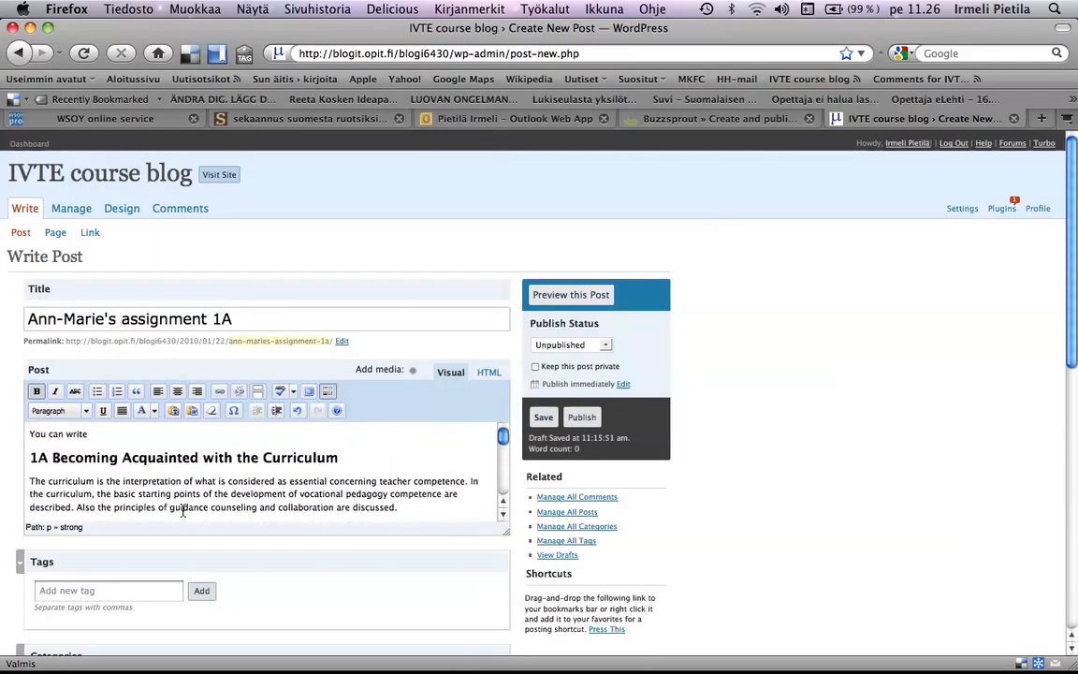
{"action": "scroll", "coordinate": [183, 511], "scroll_direction": "down", "scroll_amount": 1}
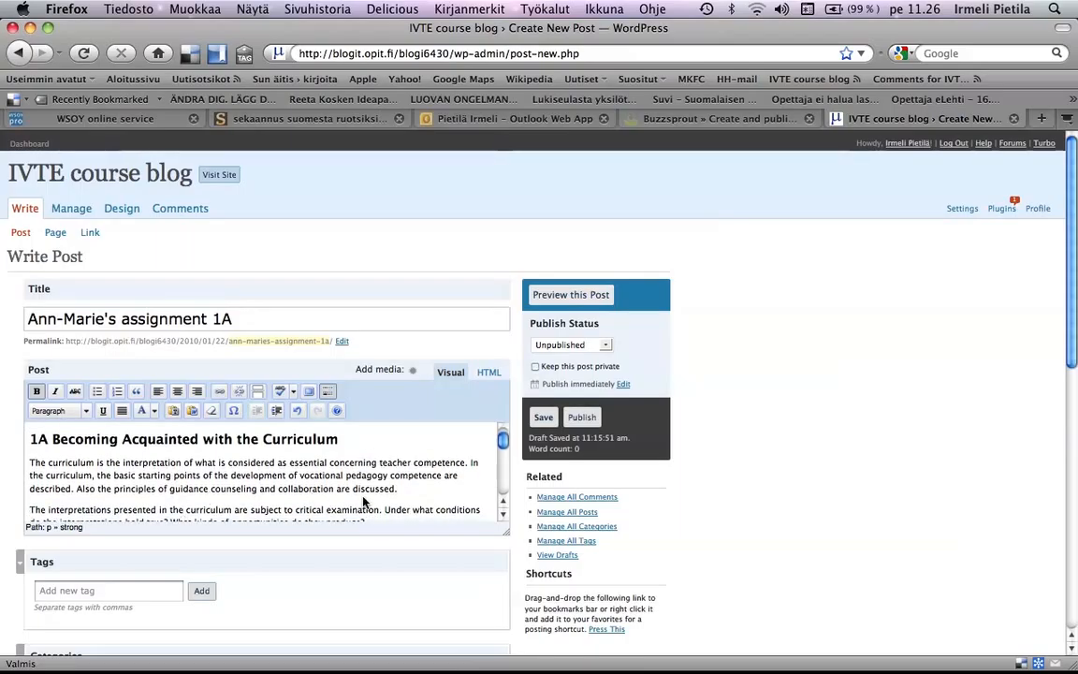
{"action": "left_click", "coordinate": [409, 491]}
{"action": "left_click_drag", "start_coordinate": [409, 491], "coordinate": [75, 453]}
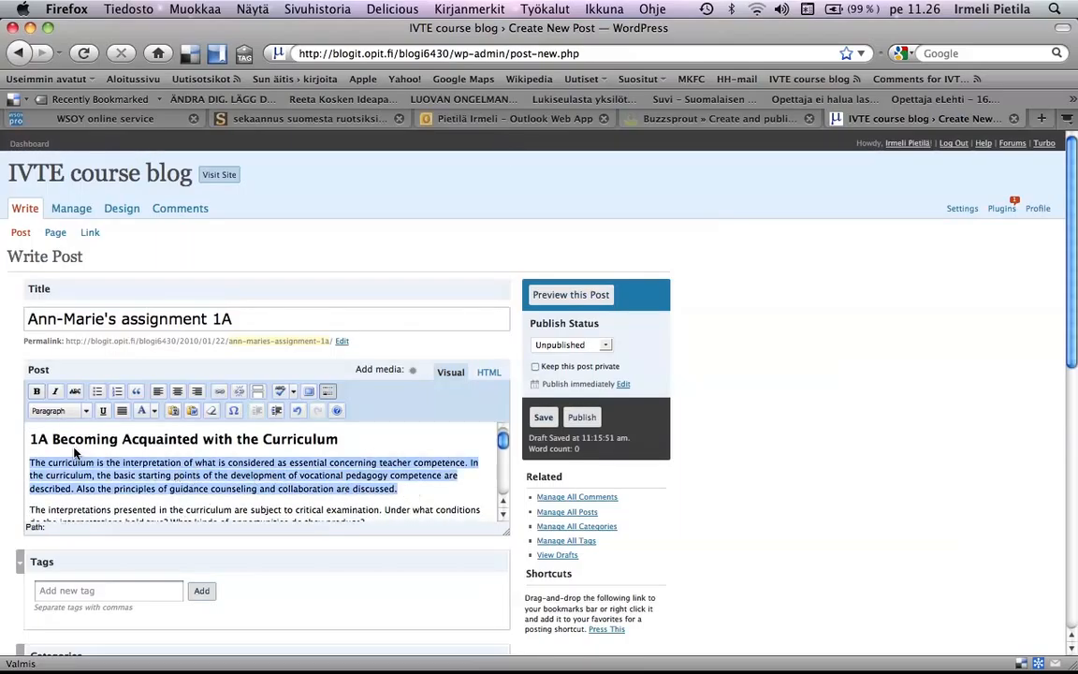
{"action": "left_click", "coordinate": [155, 412]}
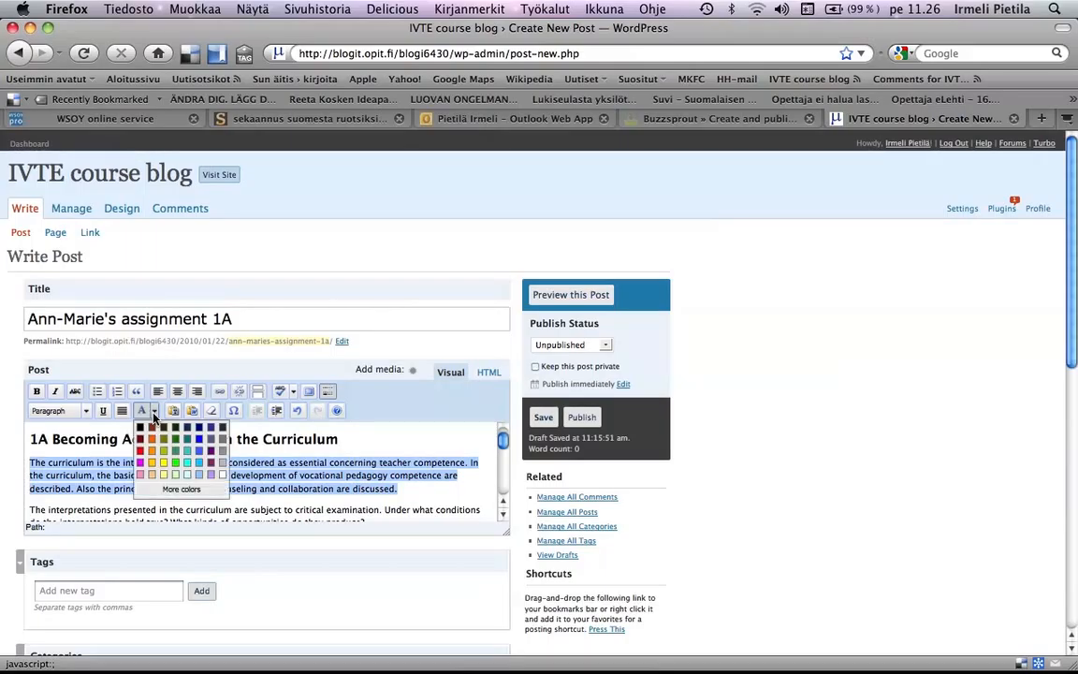
{"action": "left_click", "coordinate": [203, 440]}
{"action": "left_click", "coordinate": [427, 503]}
- Add a new line below "The Study Guide" and open the media upload with the Browser uploader
{"action": "scroll", "coordinate": [440, 505], "scroll_direction": "down", "scroll_amount": 5}
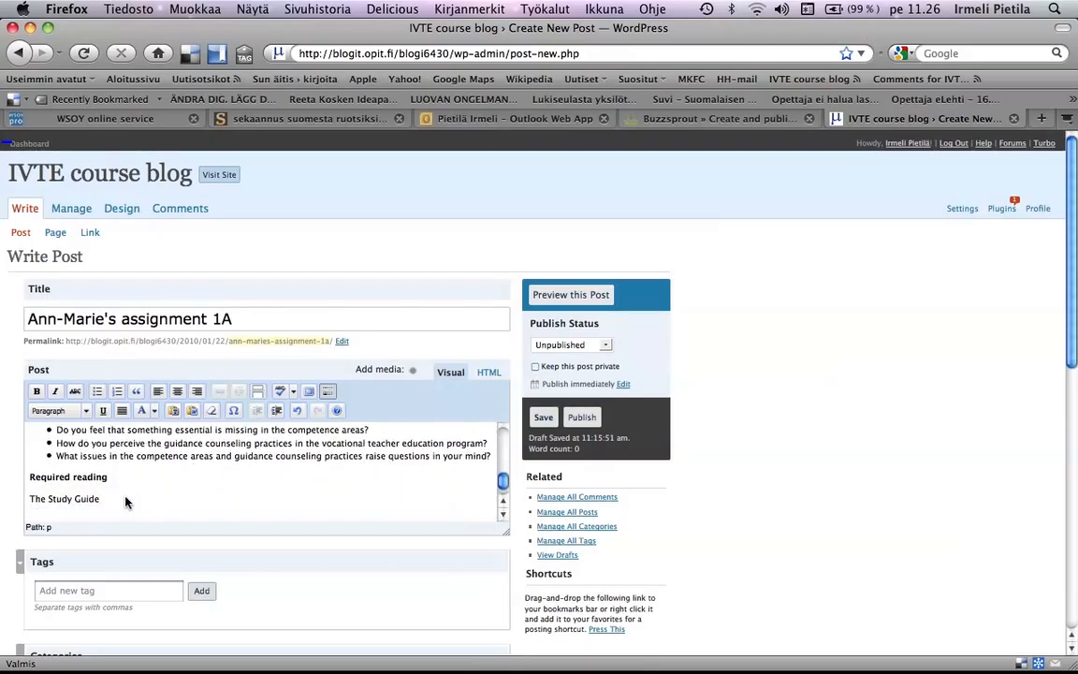
{"action": "key", "text": "Return"}
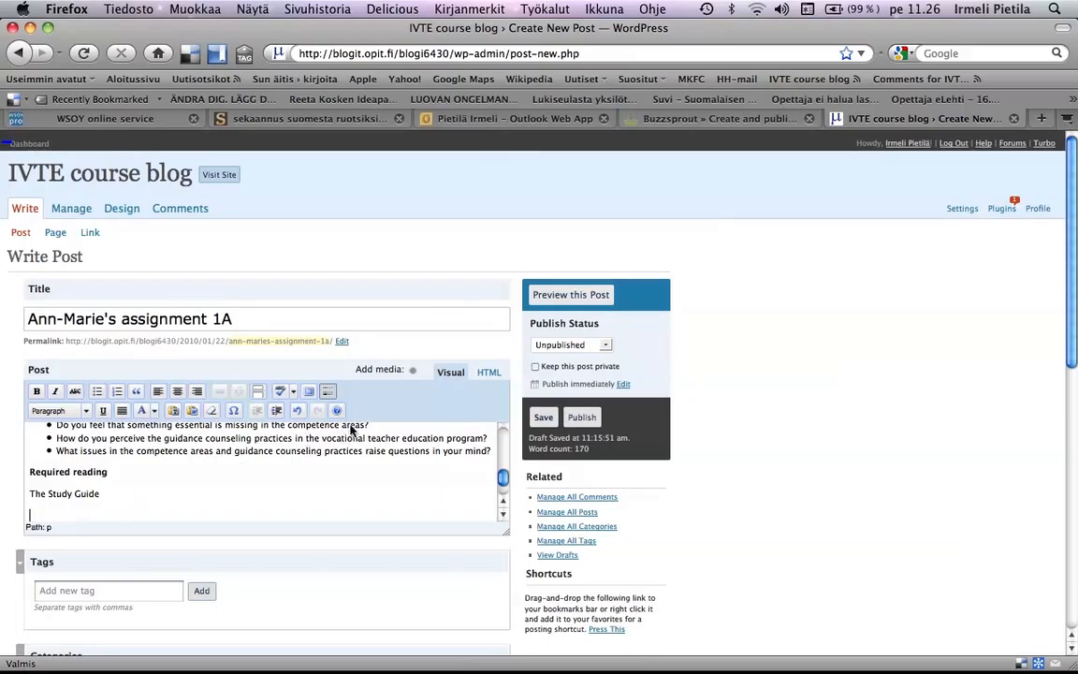
{"action": "left_click", "coordinate": [414, 376]}
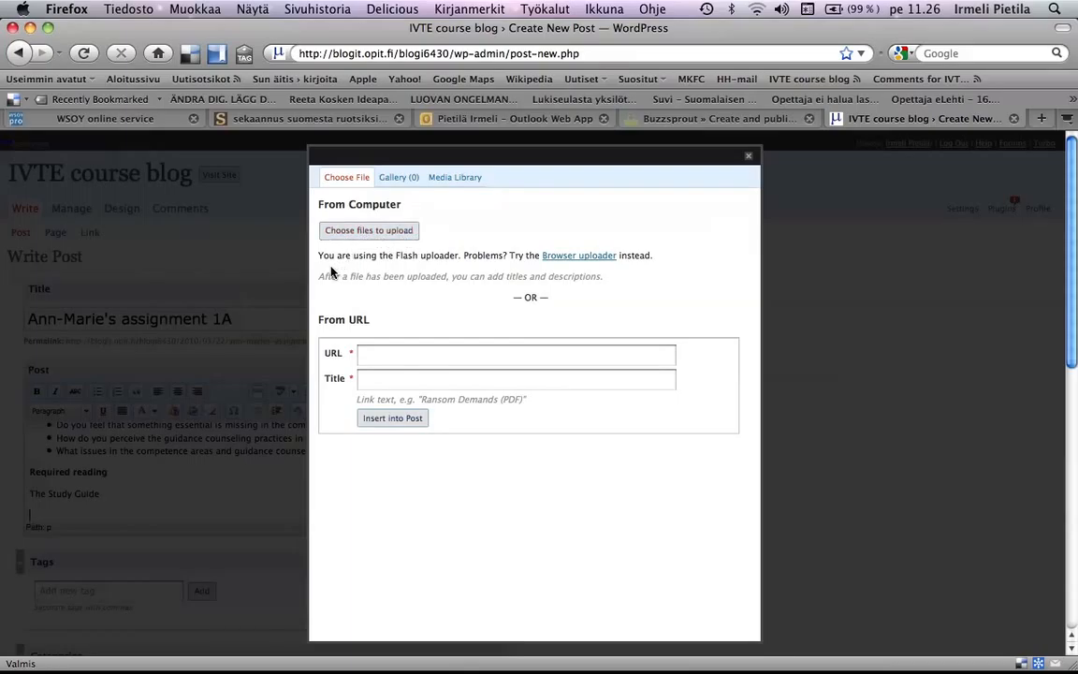
{"action": "left_click", "coordinate": [578, 256]}
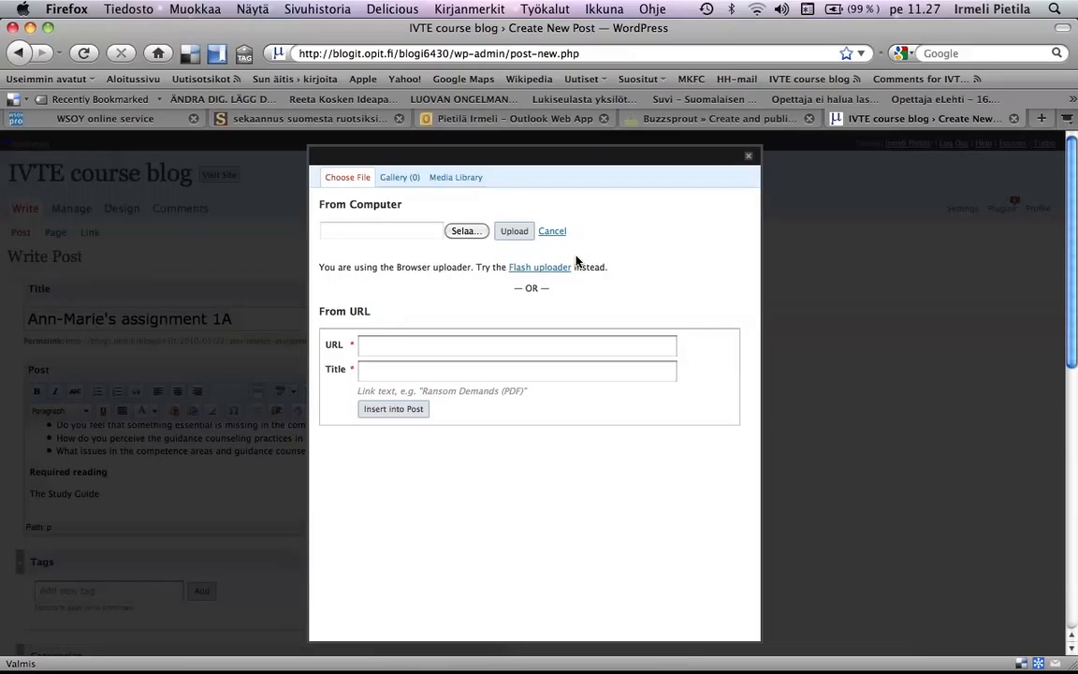
- Upload the sunaitis picture from the Kuvat folder
{"action": "left_click", "coordinate": [463, 231]}
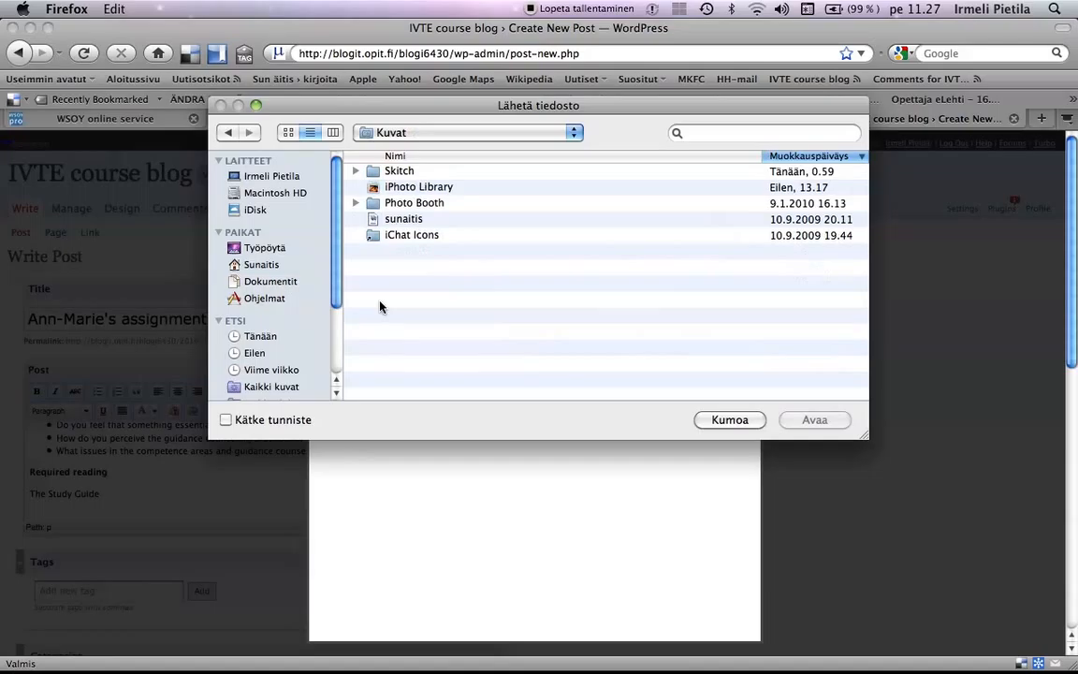
{"action": "left_click", "coordinate": [385, 219]}
{"action": "left_click", "coordinate": [813, 420]}
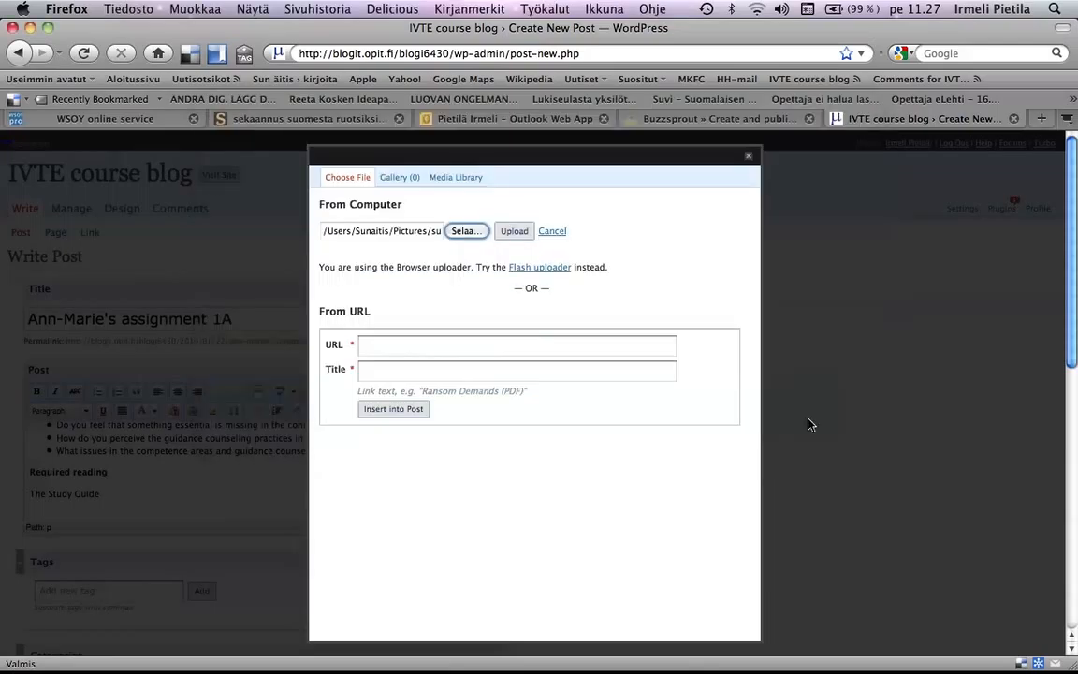
{"action": "left_click", "coordinate": [514, 234]}
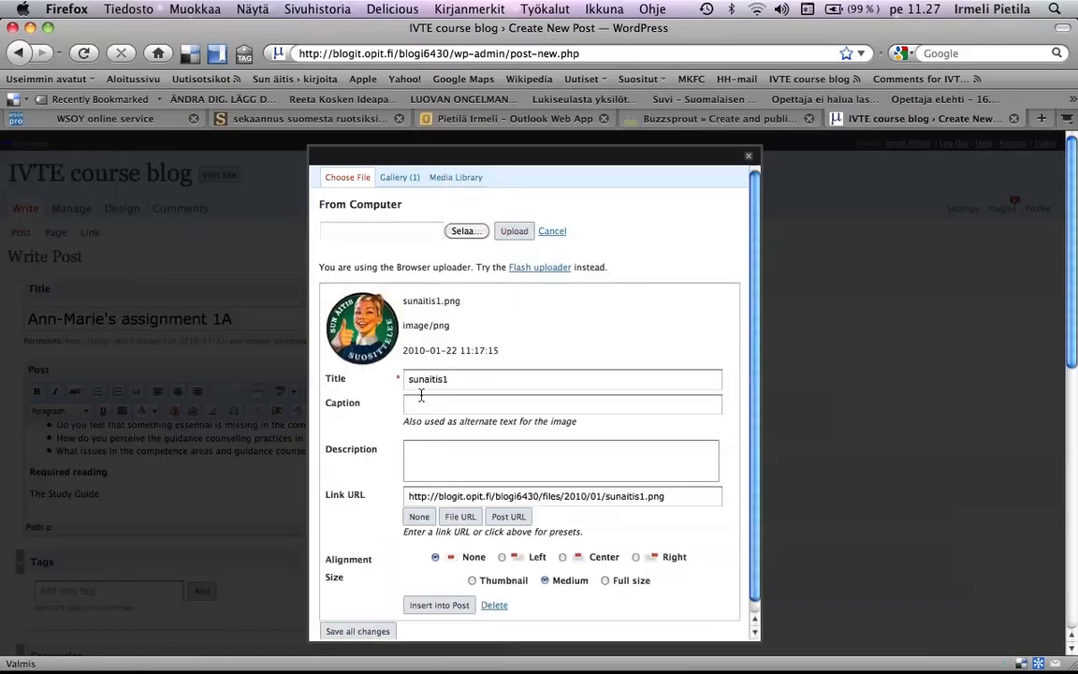
- Caption the uploaded image "sunaitis" and insert it into the post at medium size without alignment
{"action": "left_click", "coordinate": [428, 404]}
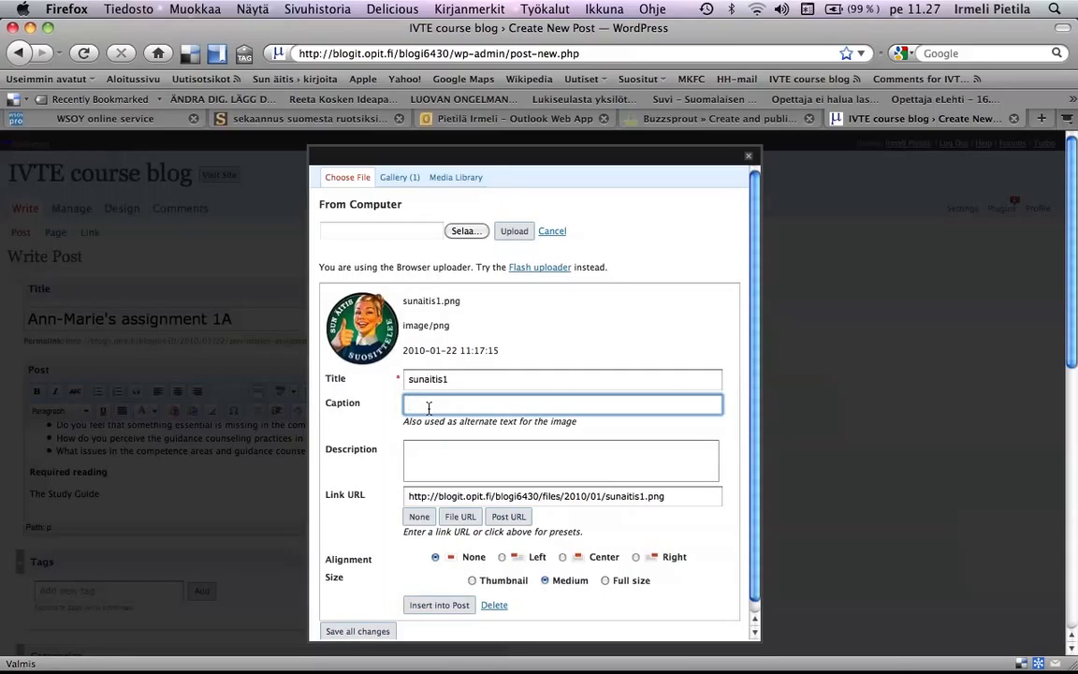
{"action": "type", "text": "sunaitis"}
{"action": "scroll", "coordinate": [712, 530], "scroll_direction": "down", "scroll_amount": 1}
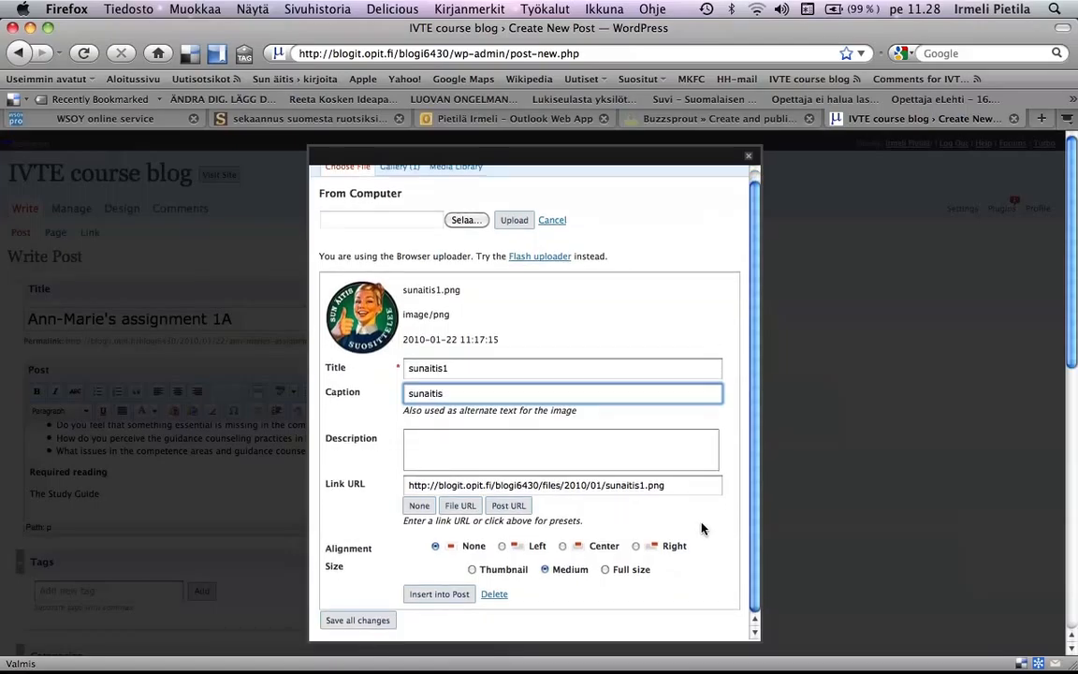
{"action": "left_click", "coordinate": [427, 595]}
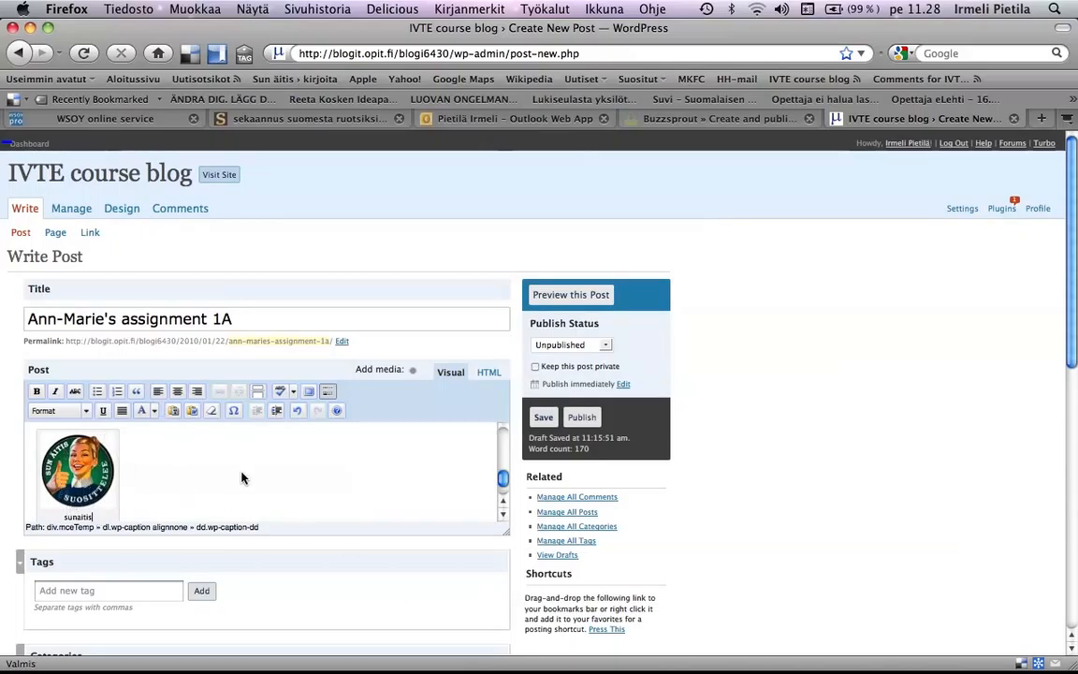
- Enter the student's first name in the post's tag field and assign the post to the Unit 1 category
{"action": "scroll", "coordinate": [242, 478], "scroll_direction": "down", "scroll_amount": 2}
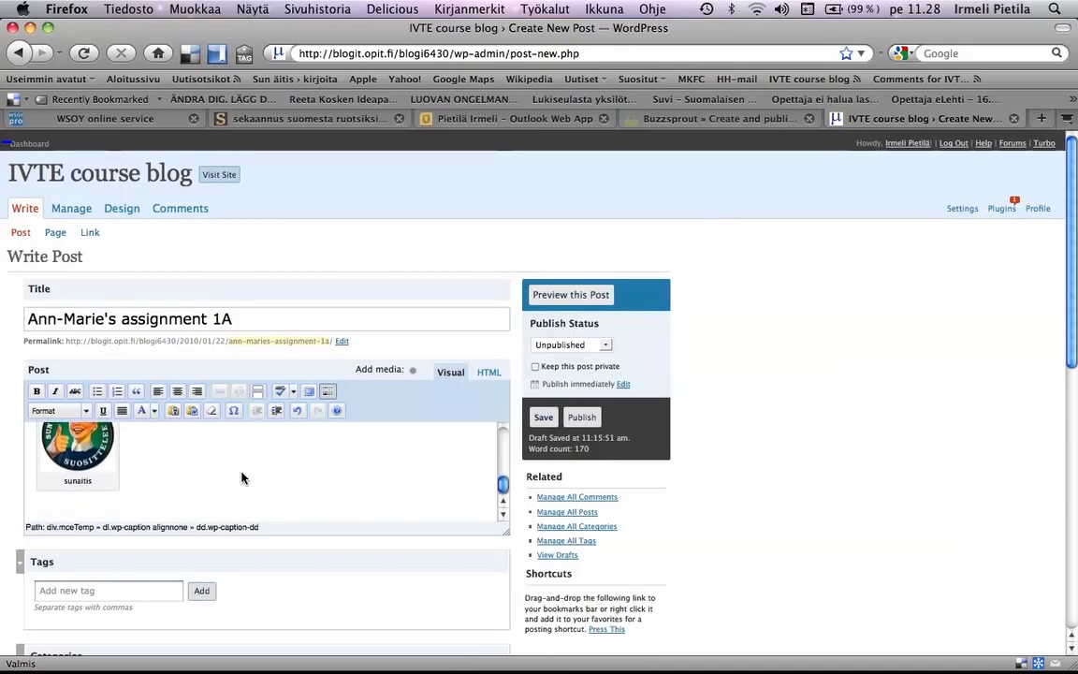
{"action": "scroll", "coordinate": [291, 541], "scroll_direction": "down", "scroll_amount": 3}
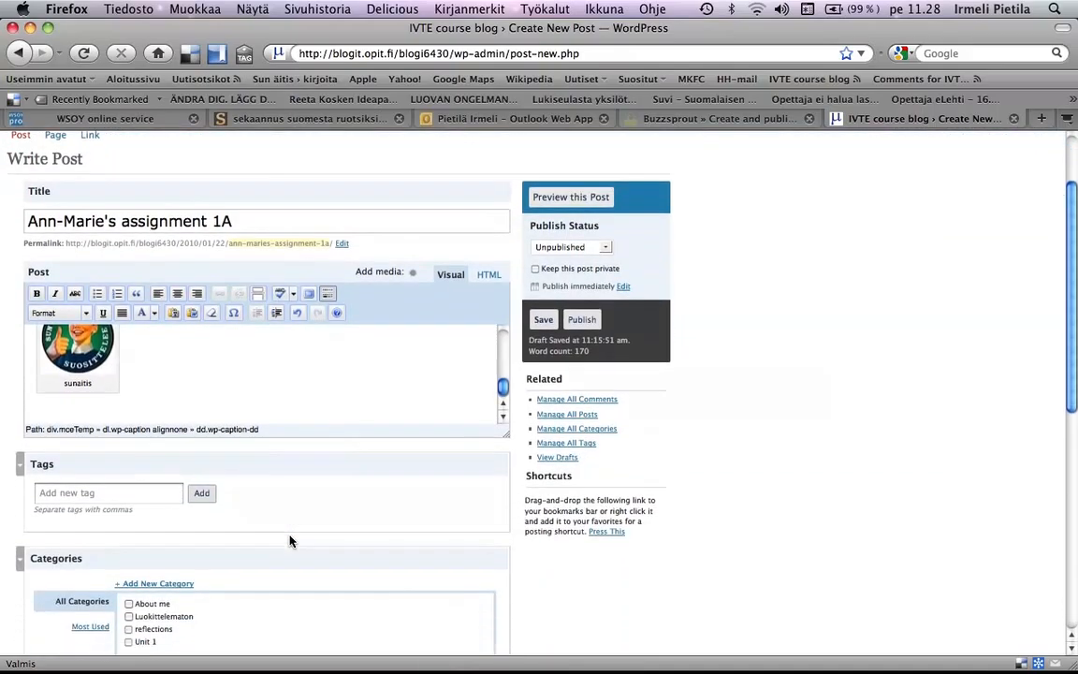
{"action": "scroll", "coordinate": [290, 541], "scroll_direction": "down", "scroll_amount": 3}
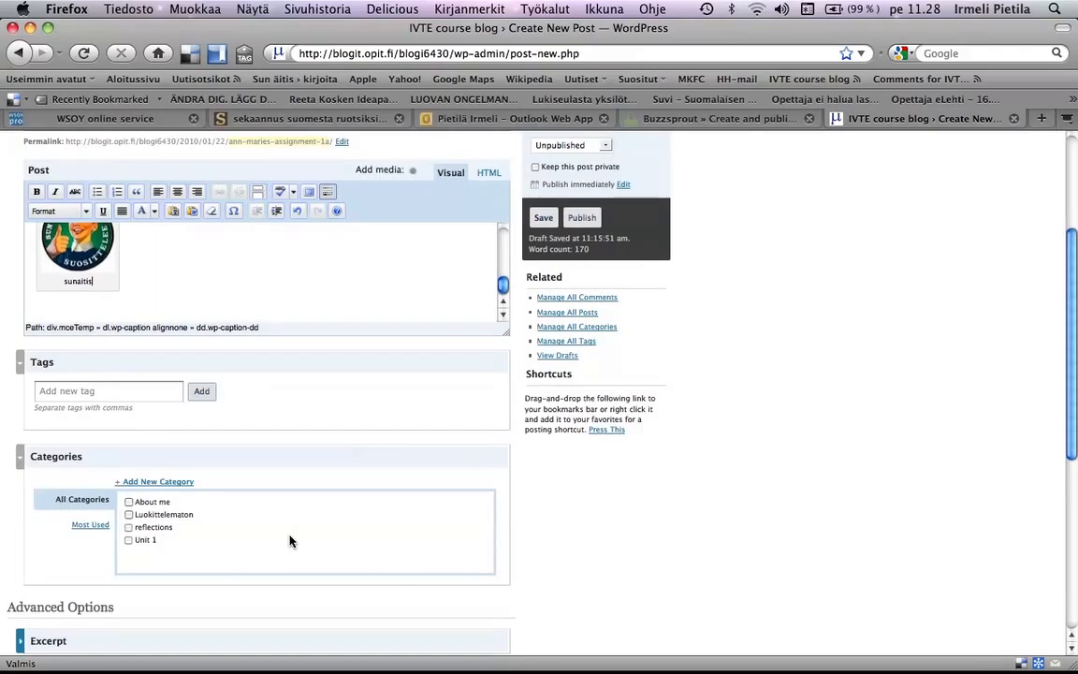
{"action": "left_click", "coordinate": [121, 393]}
{"action": "type", "text": "Ann"}
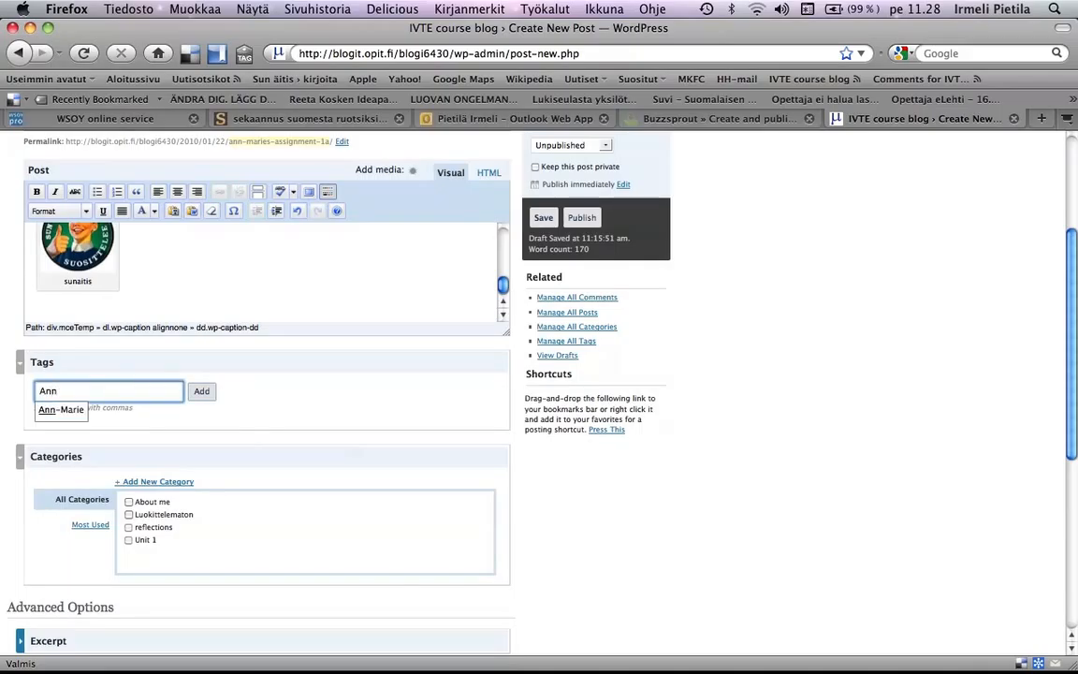
{"action": "type", "text": "-Marie"}
{"action": "left_click", "coordinate": [310, 424]}
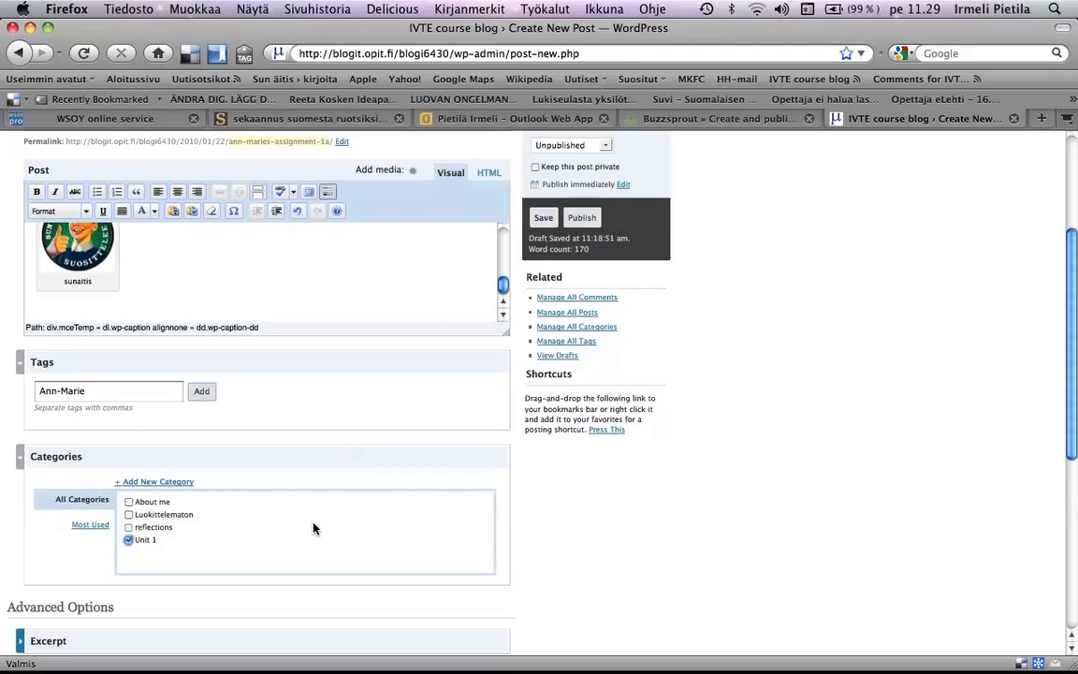
- Save the assignment 1A post without publishing it, keeping its status as Unpublished
{"action": "scroll", "coordinate": [313, 528], "scroll_direction": "up", "scroll_amount": 3}
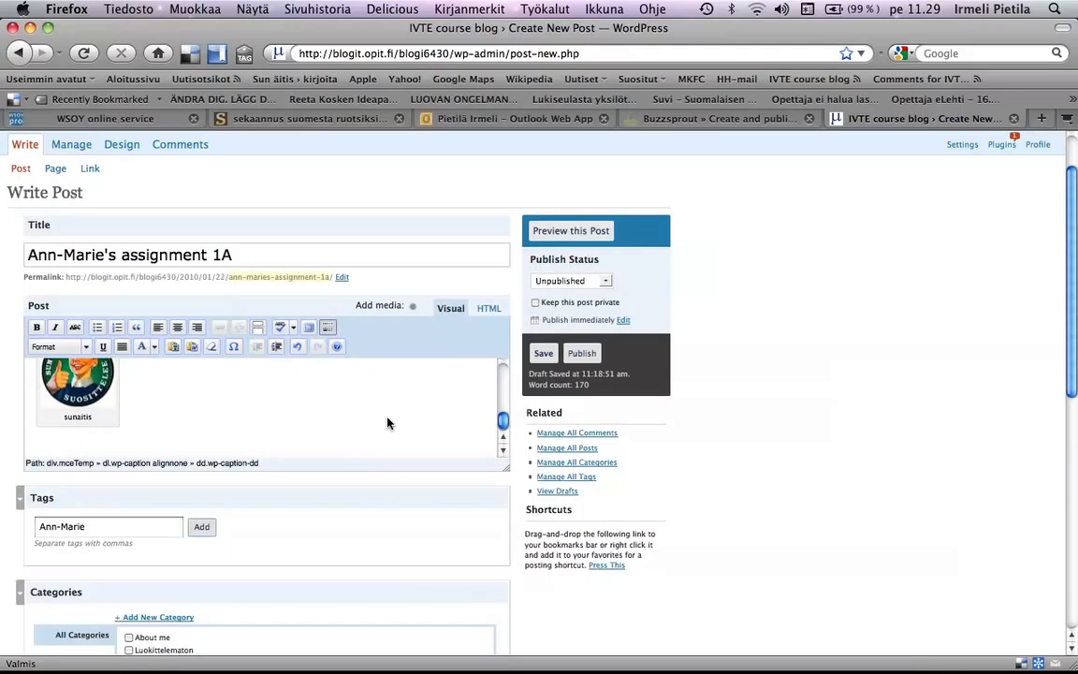
{"action": "left_click", "coordinate": [544, 354]}
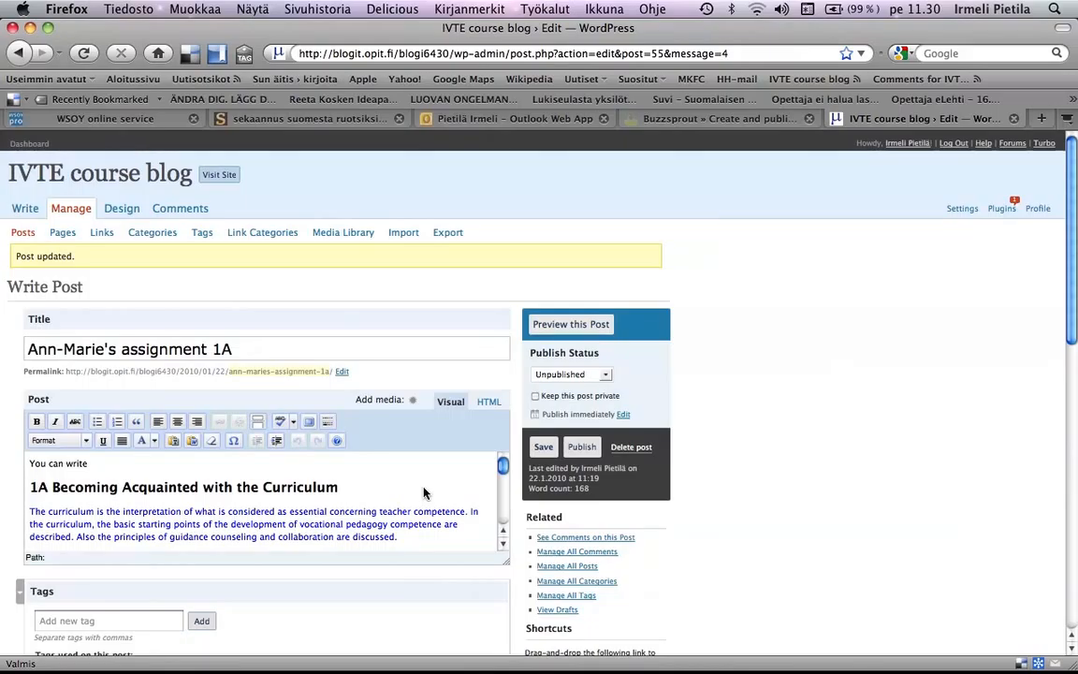